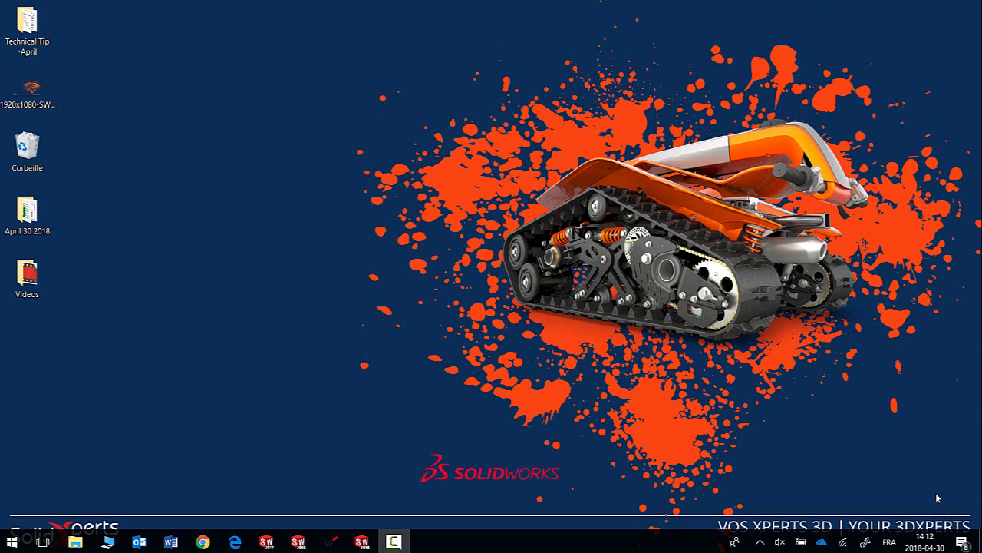
Bring the SOLIDWORKS window with the Billboard Flow Simulation project back from the taskbar
click(362, 541)
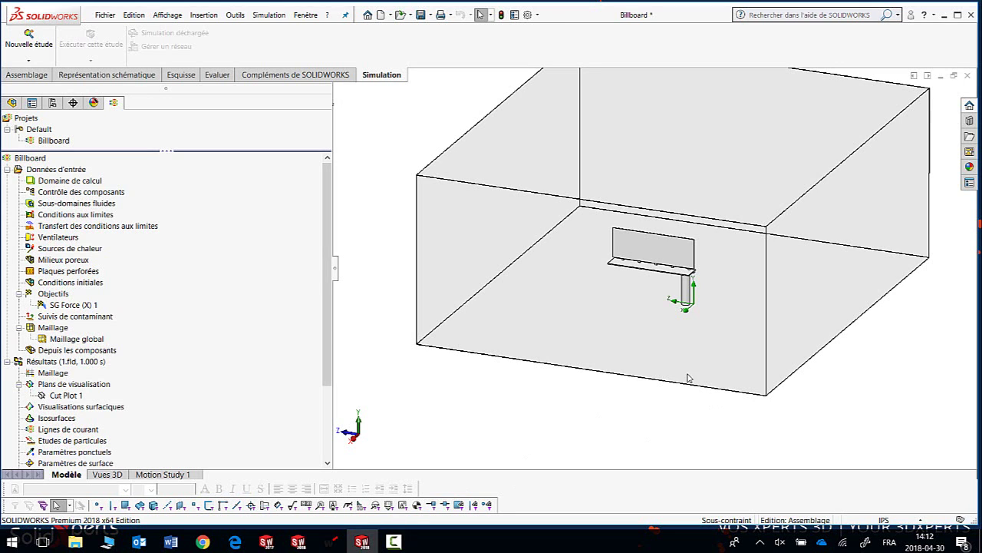
Zoom in on the billboard and its post inside the computational domain box
scroll(688, 376, down, 2)
scroll(675, 353, down, 2)
scroll(648, 341, down, 2)
scroll(683, 284, down, 1)
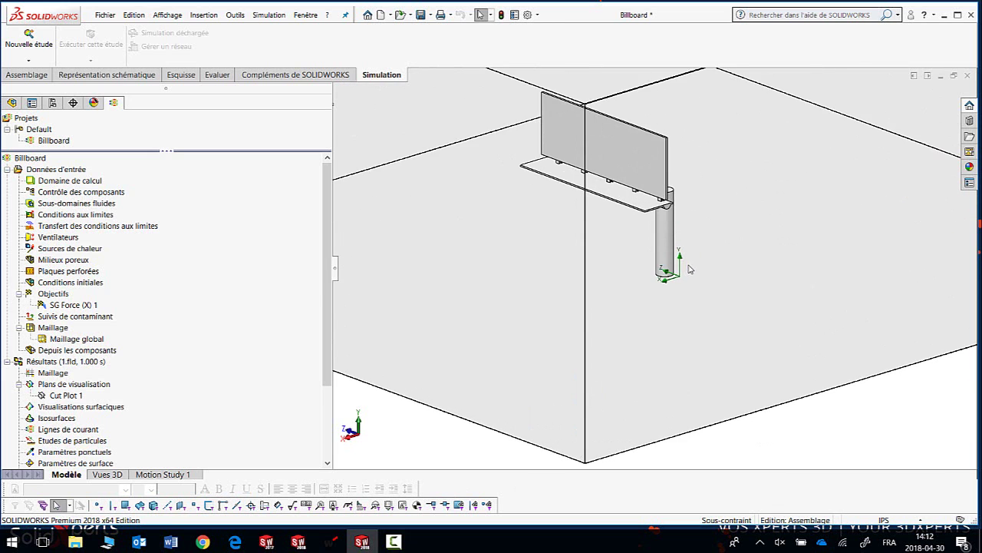
scroll(681, 281, down, 1)
scroll(660, 294, down, 1)
scroll(648, 284, down, 1)
key(Escape)
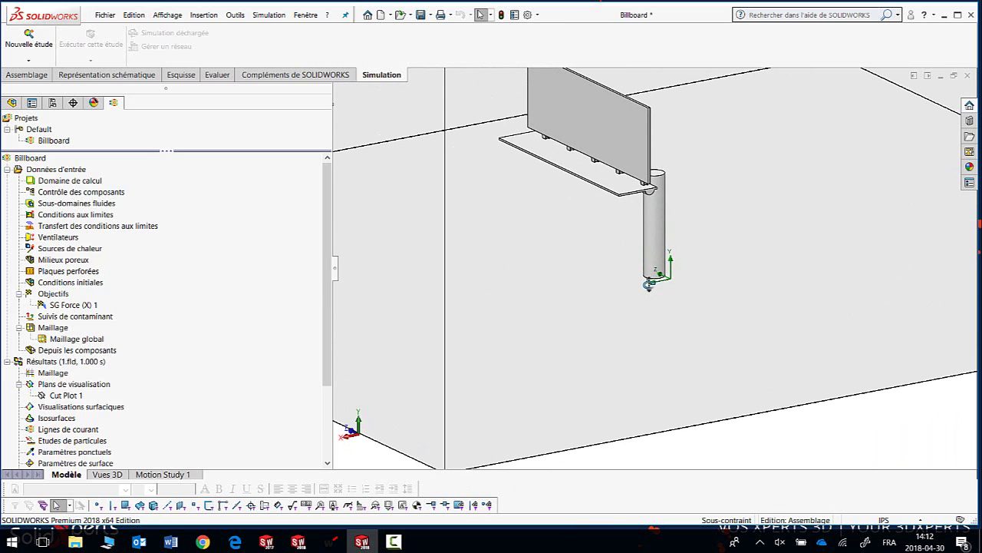
scroll(602, 287, up, 3)
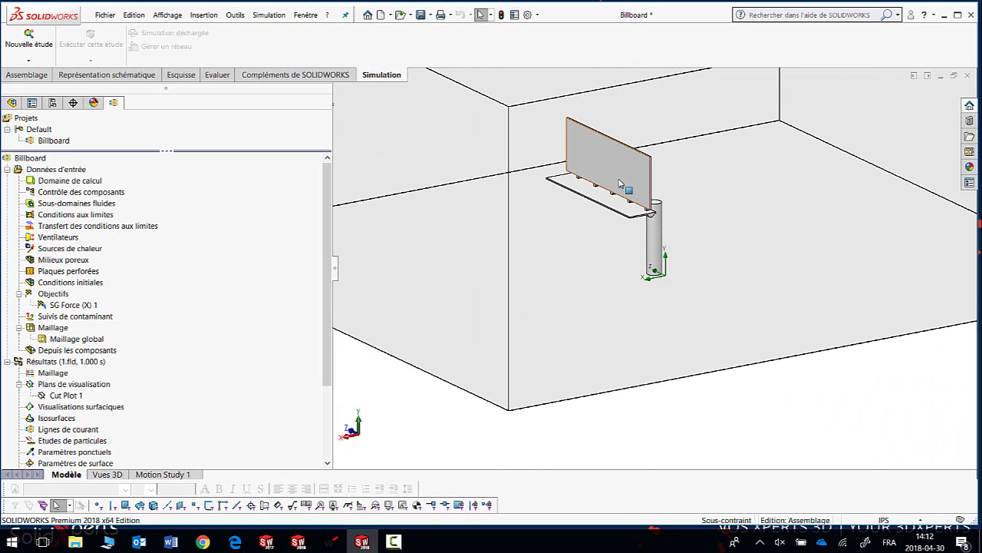
right_click(77, 173)
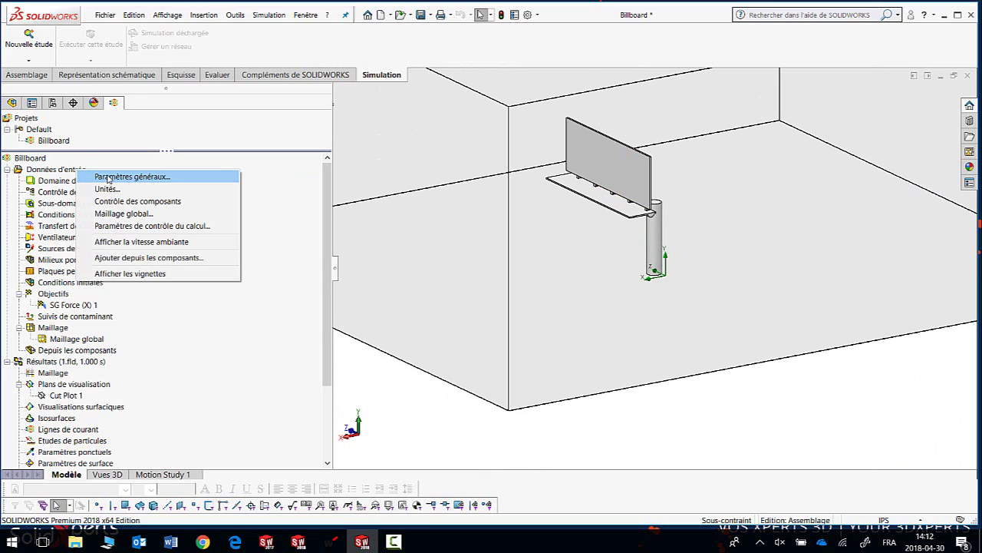
click(109, 177)
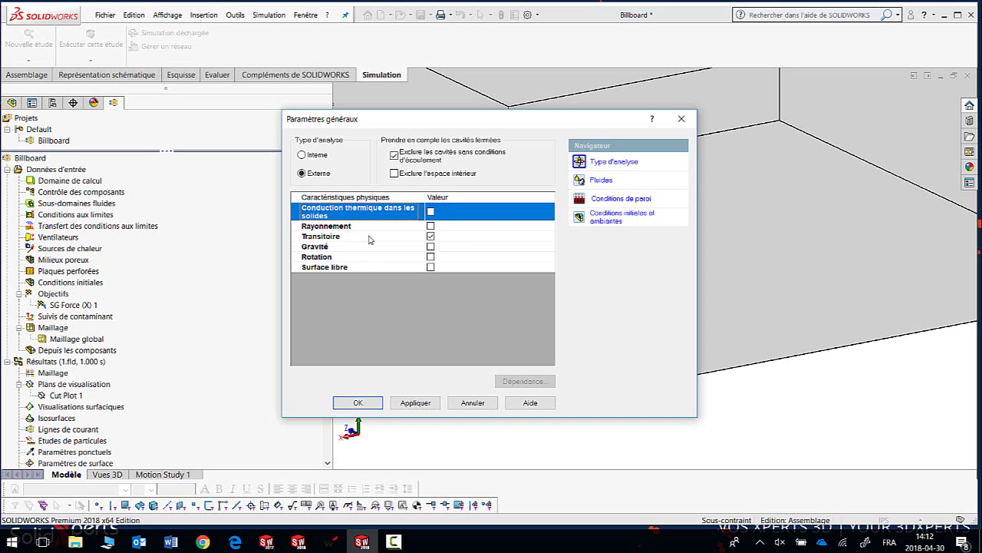
click(580, 184)
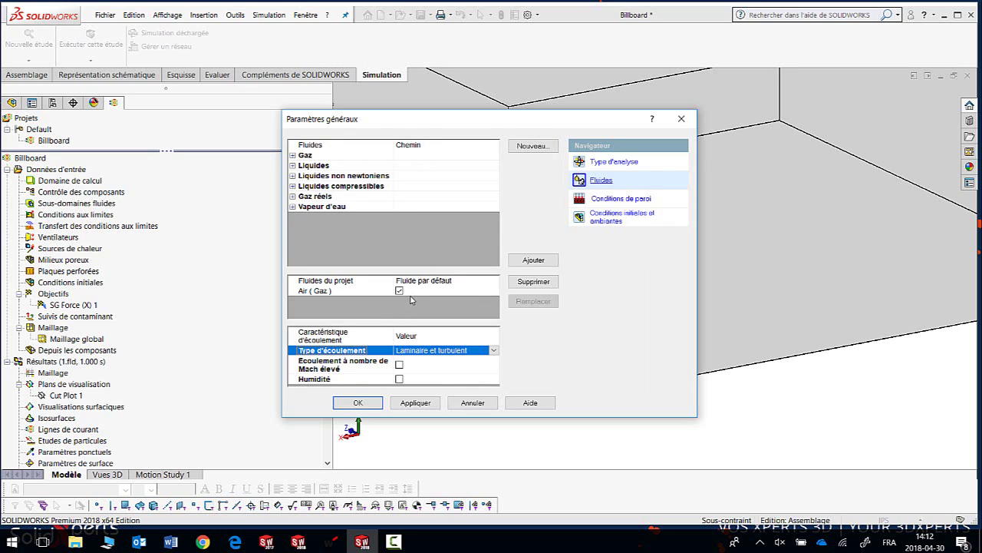
click(480, 405)
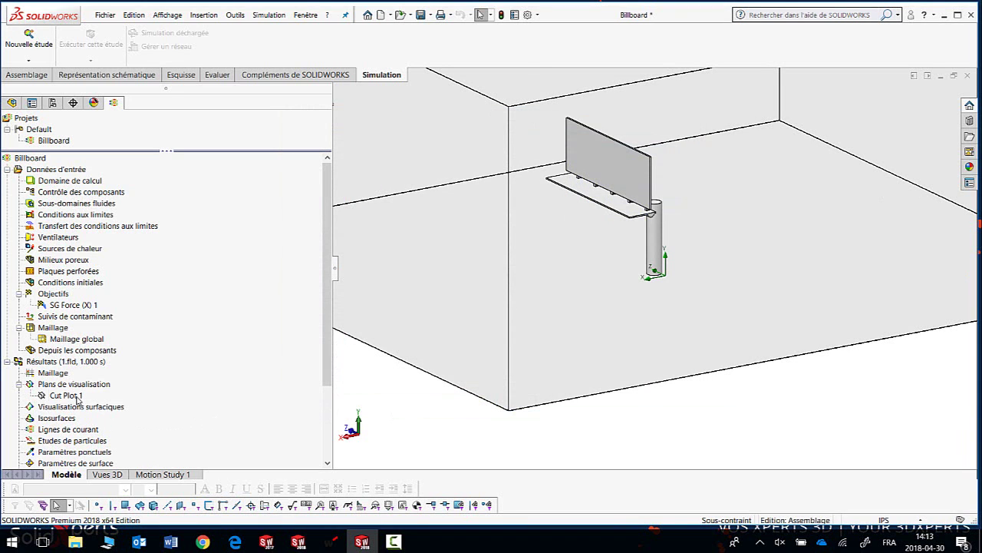
Display Cut Plot 1's velocity contours (0–63.995 m/s) and fit the domain in view
right_click(77, 398)
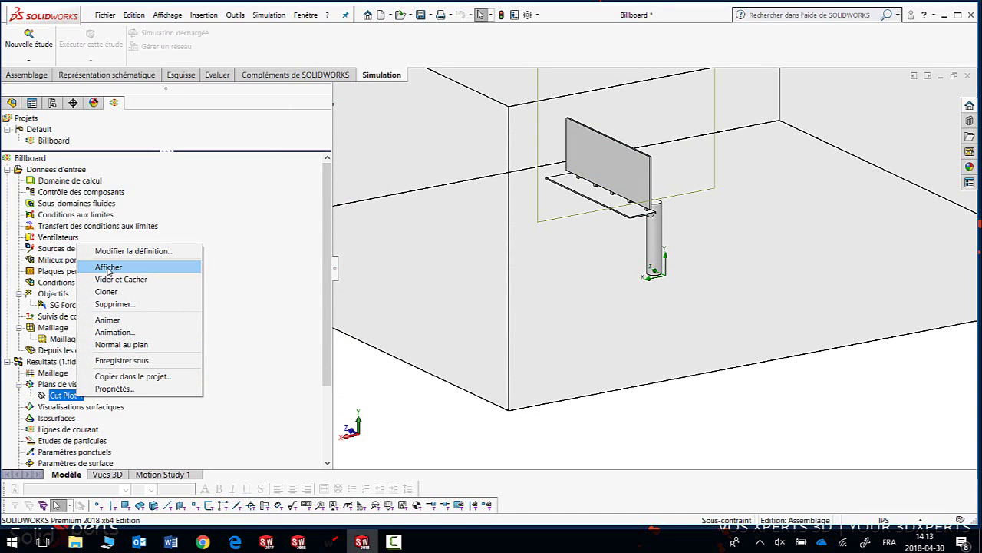
click(108, 270)
key(f)
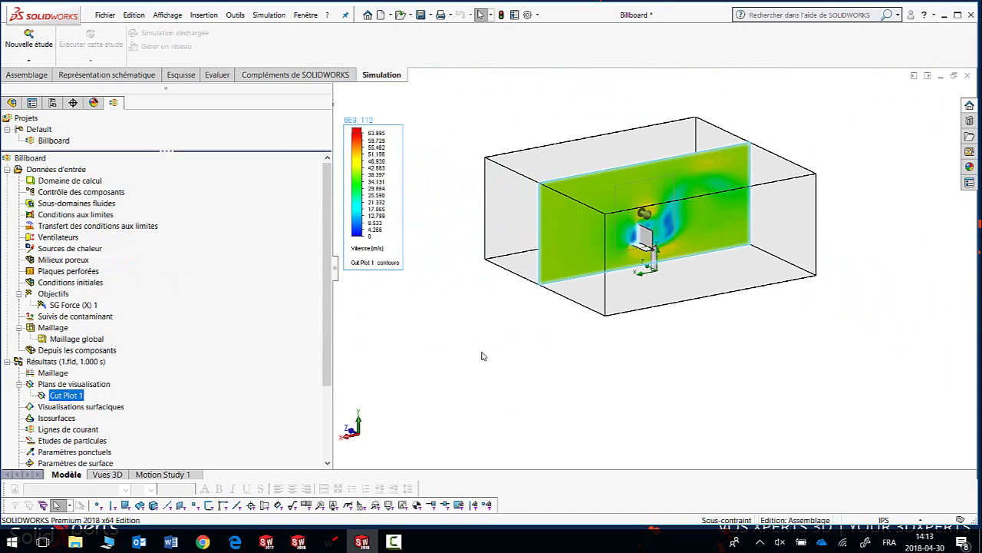
middle_drag(482, 355, 472, 346)
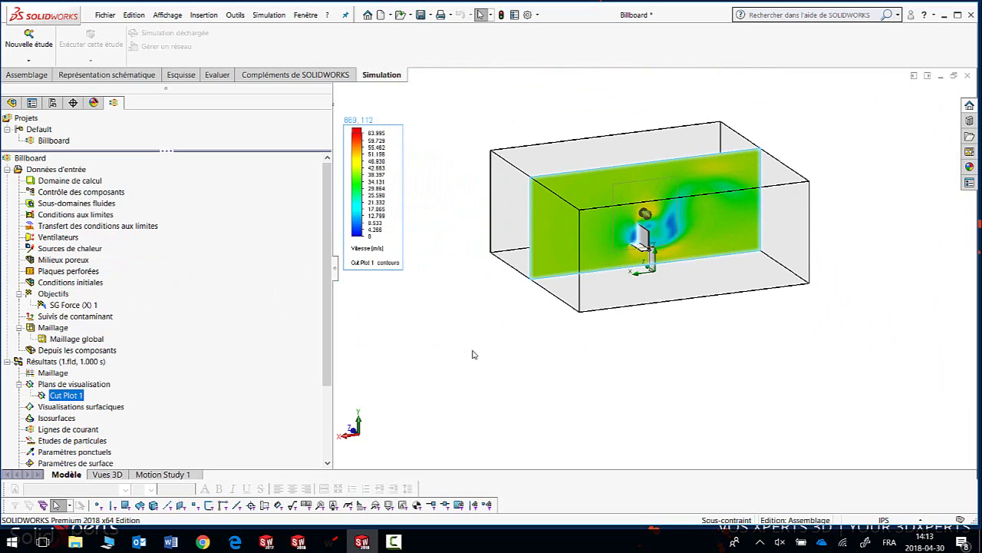
Set up a text results export of all parameters at all time steps (0 s, 1 s) to Billboard10.txt
click(235, 16)
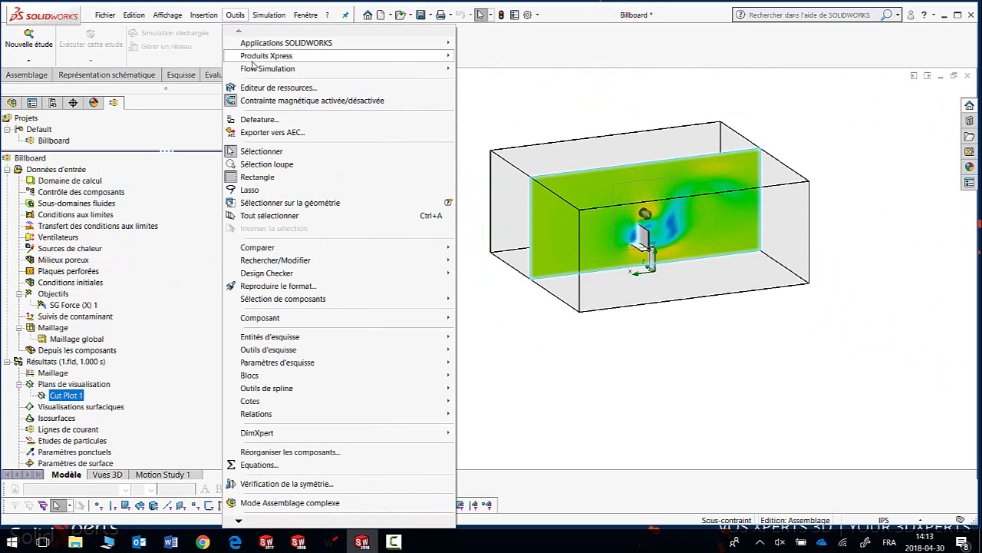
mouse_move(267, 68)
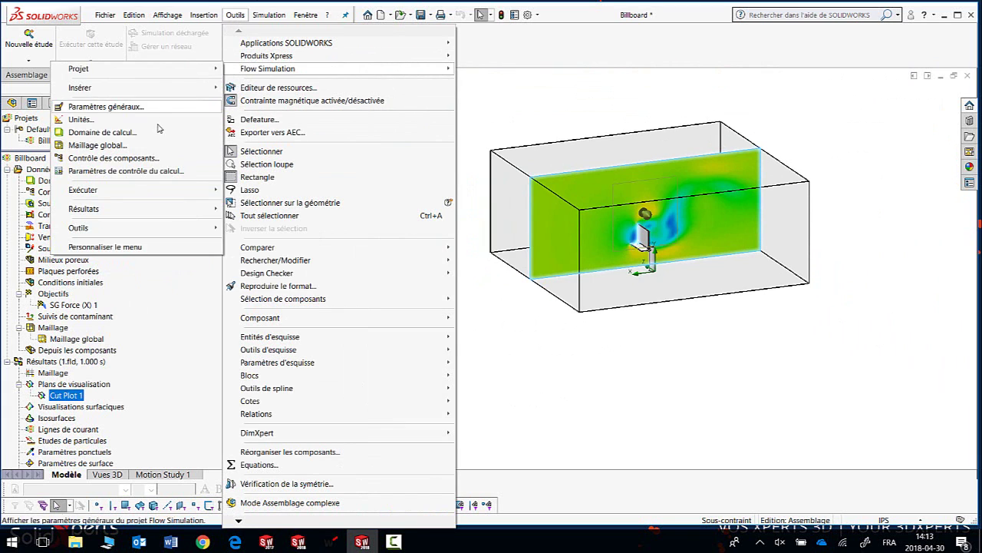
mouse_move(78, 227)
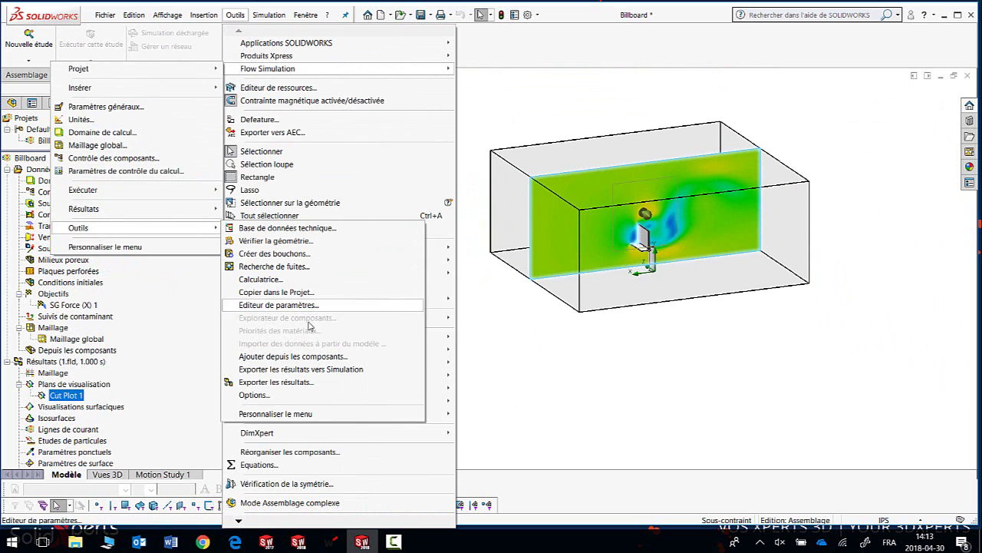
click(311, 386)
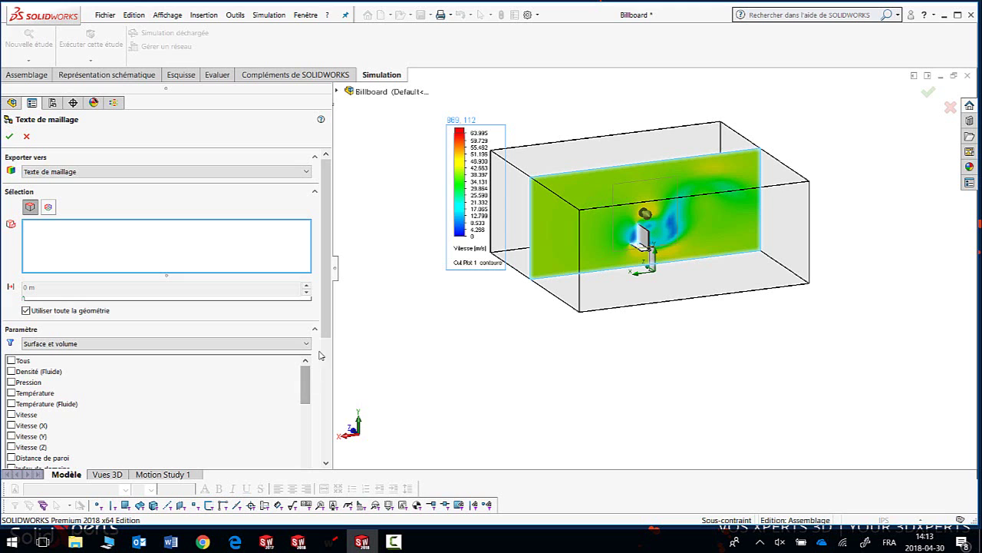
scroll(326, 334, down, 1)
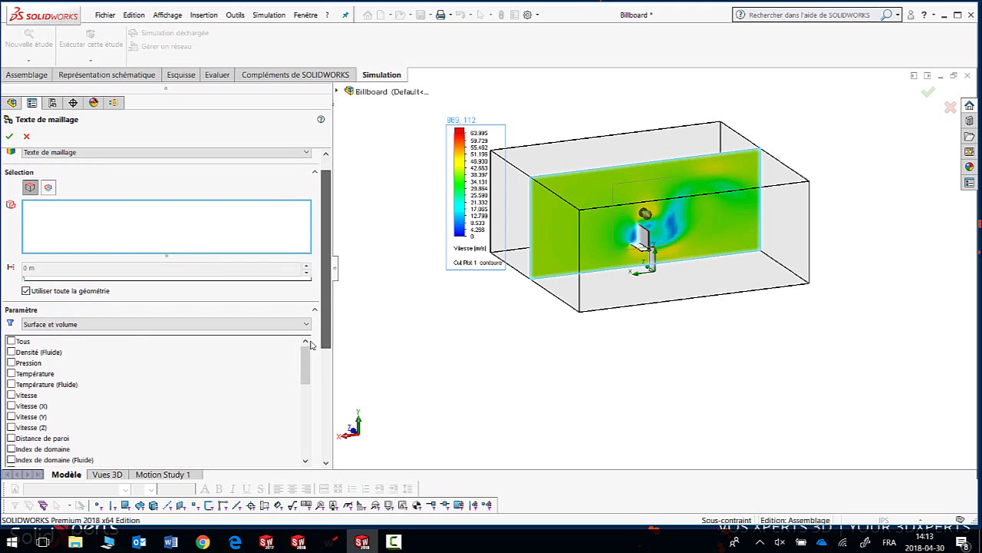
click(18, 346)
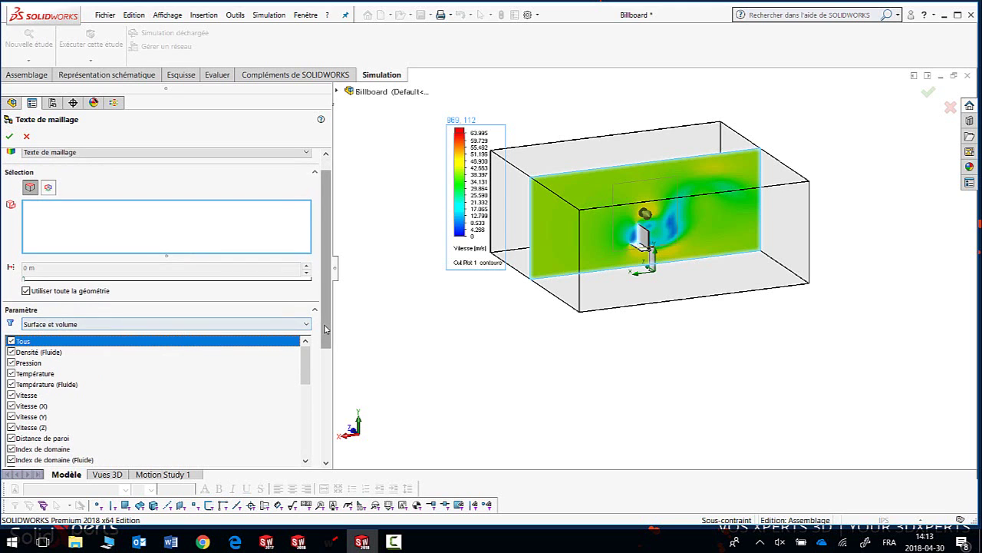
drag(326, 329, 335, 439)
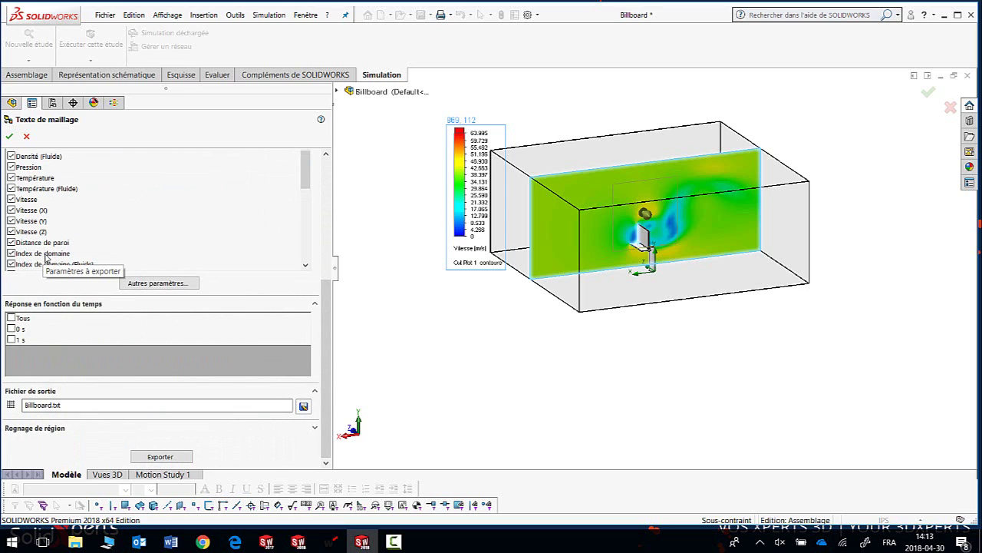
click(11, 318)
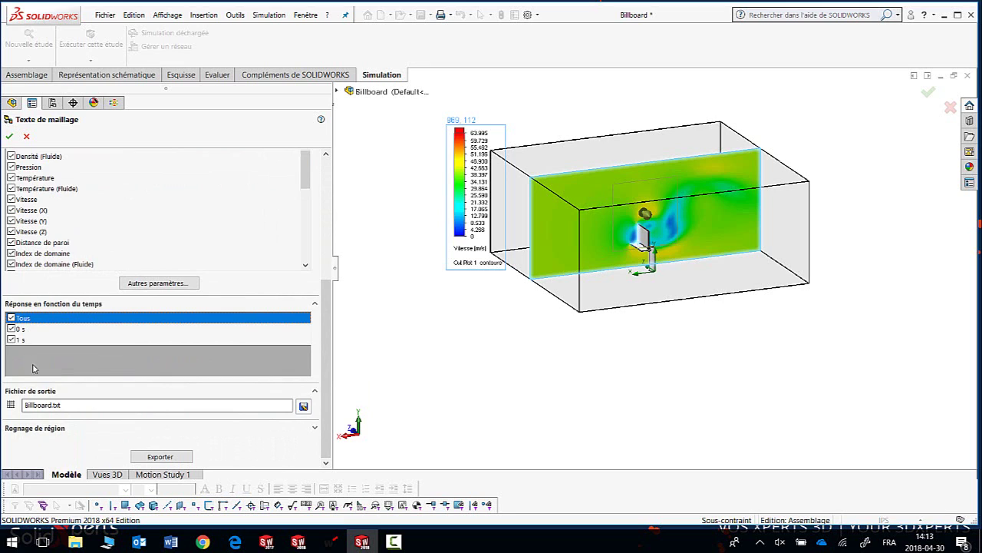
click(51, 406)
text(10)
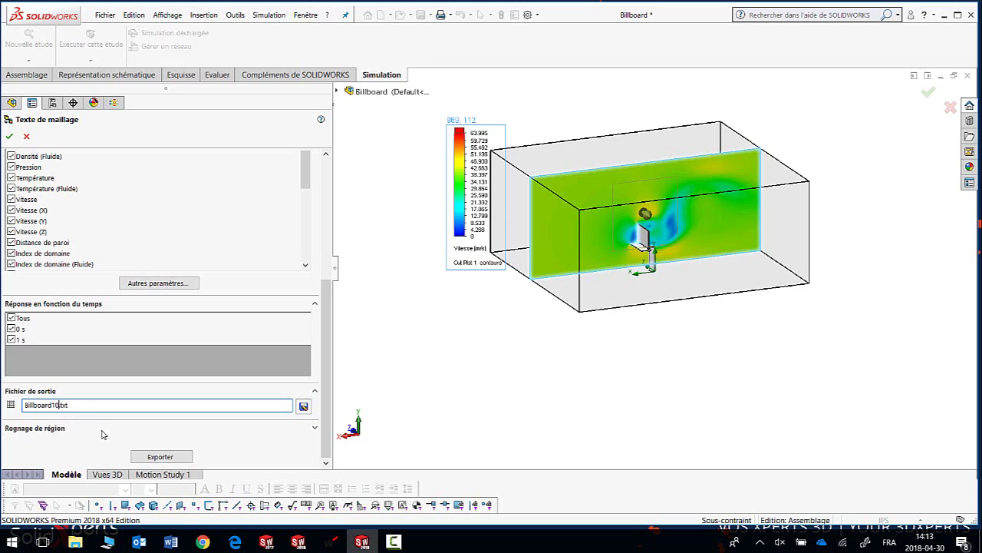
Run the export to Billboard10.txt, confirm the success message, and close the export panel
click(153, 457)
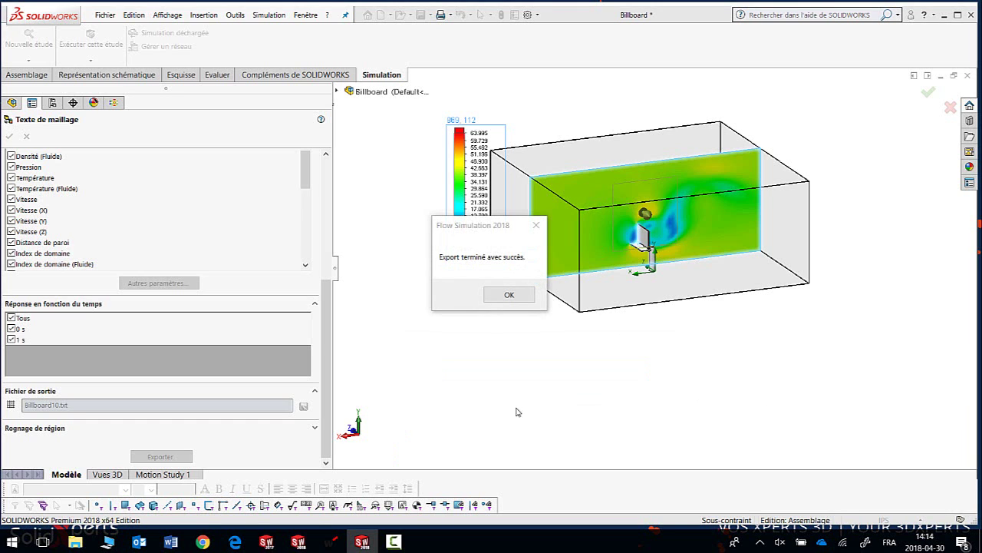
click(493, 298)
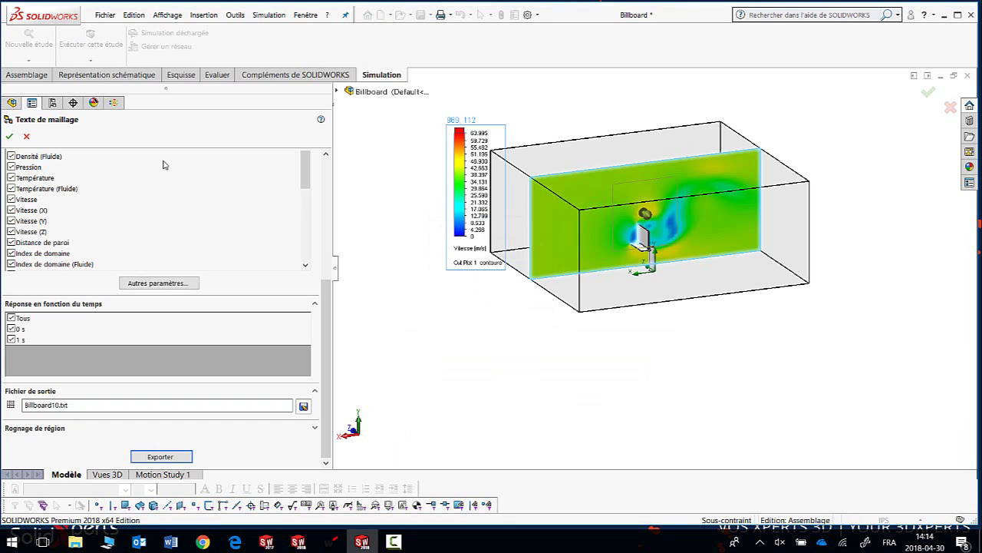
click(27, 136)
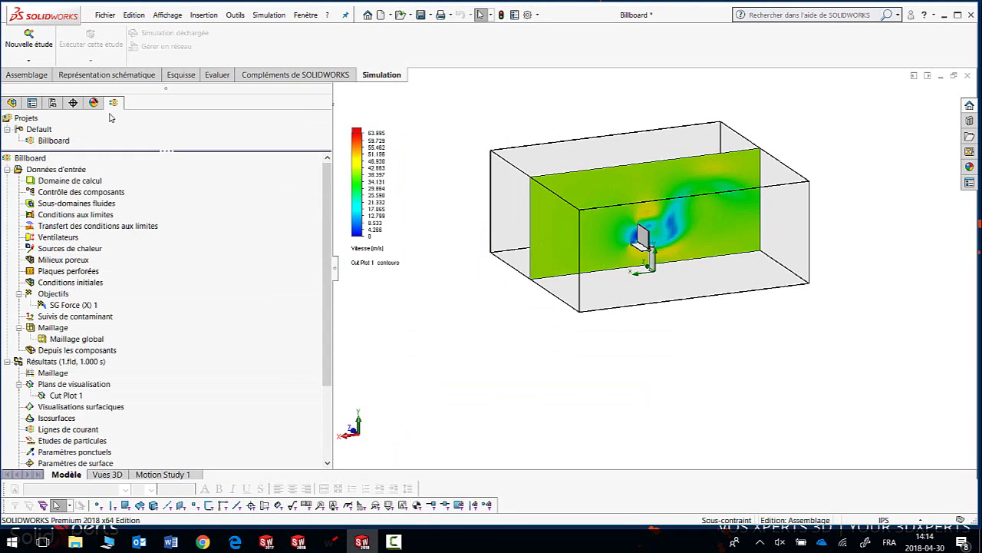
Create a nonlinear dynamic study named 'Analyse dynamique'
click(32, 62)
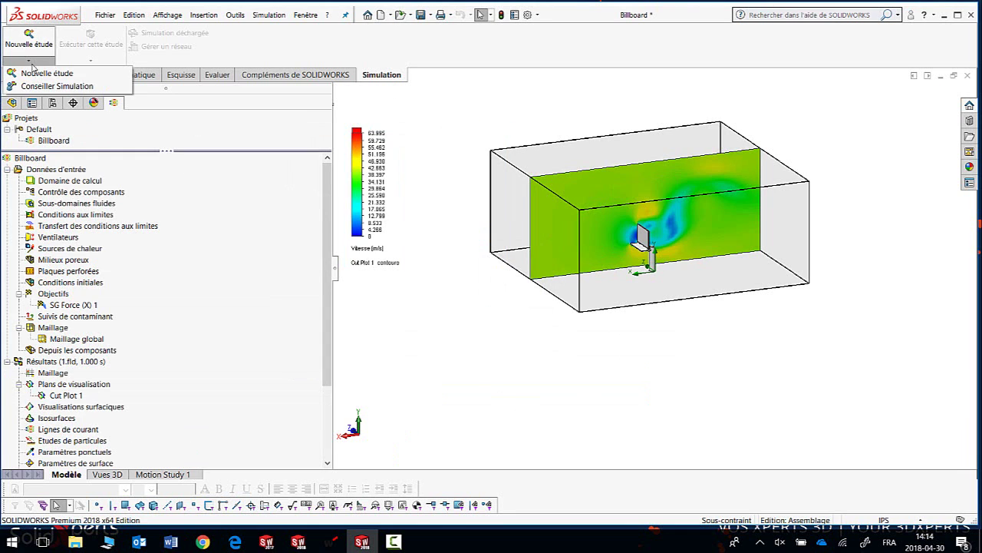
click(38, 73)
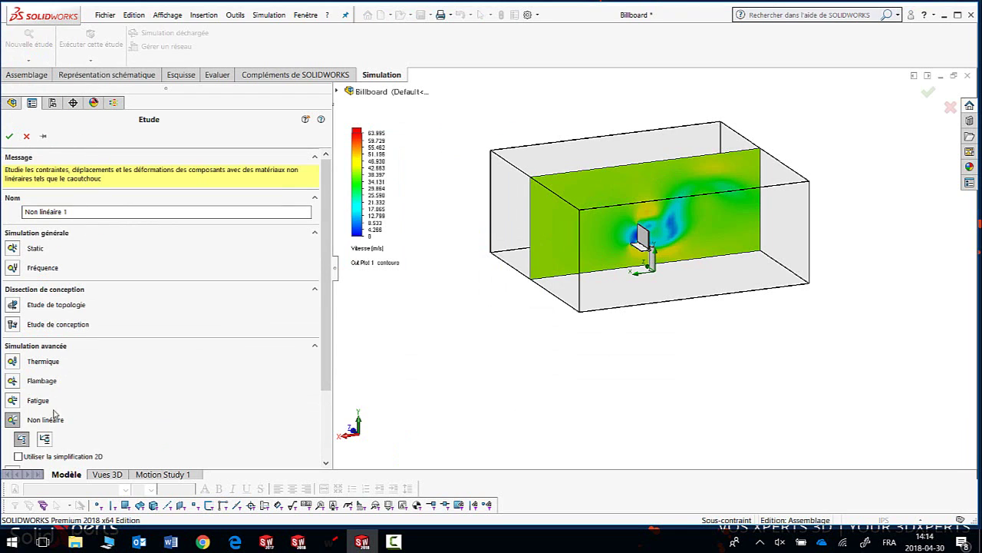
click(45, 438)
drag(81, 212, 11, 213)
text(Analyse dynamique)
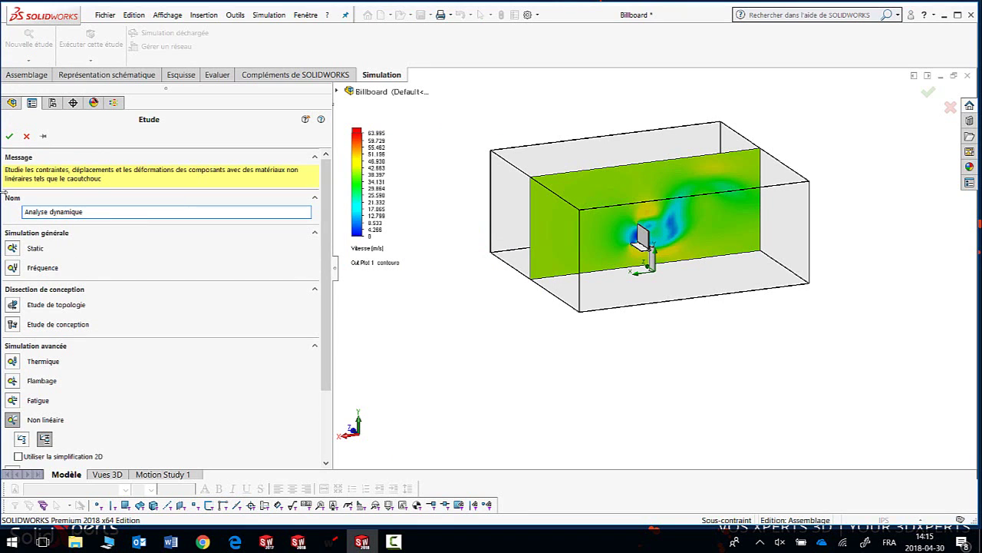
click(9, 136)
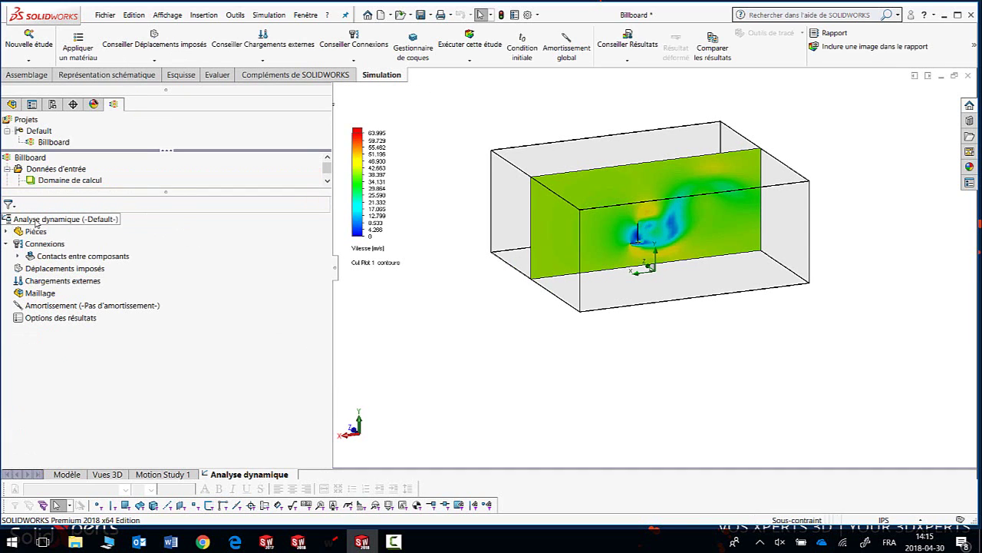
In the study properties, include fluid pressure loads from the 1.fld Flow Simulation results
right_click(36, 222)
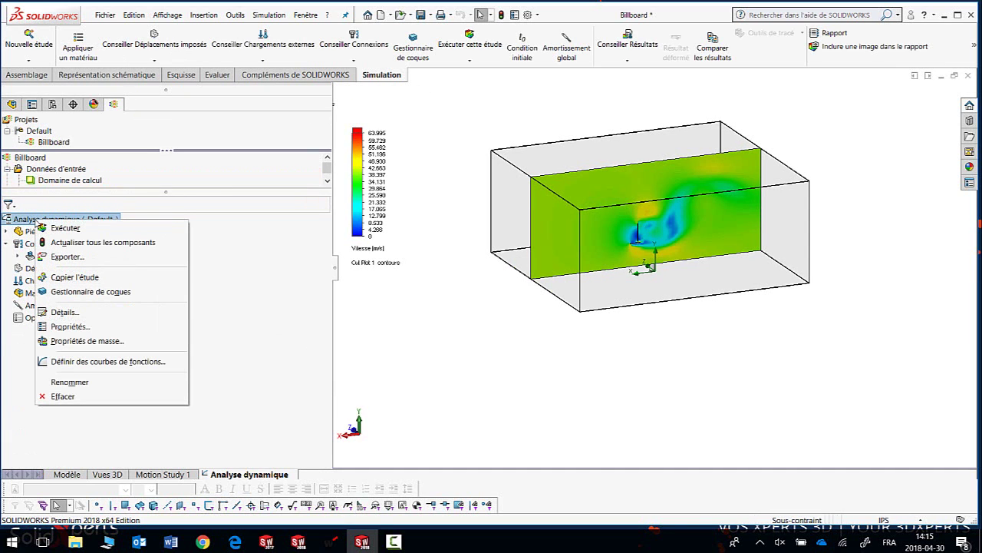
click(86, 328)
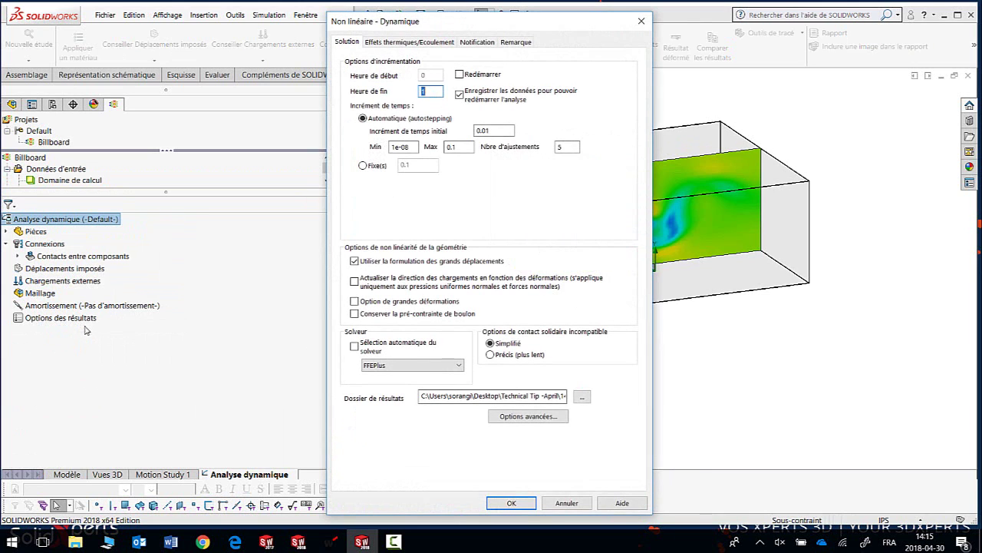
click(397, 42)
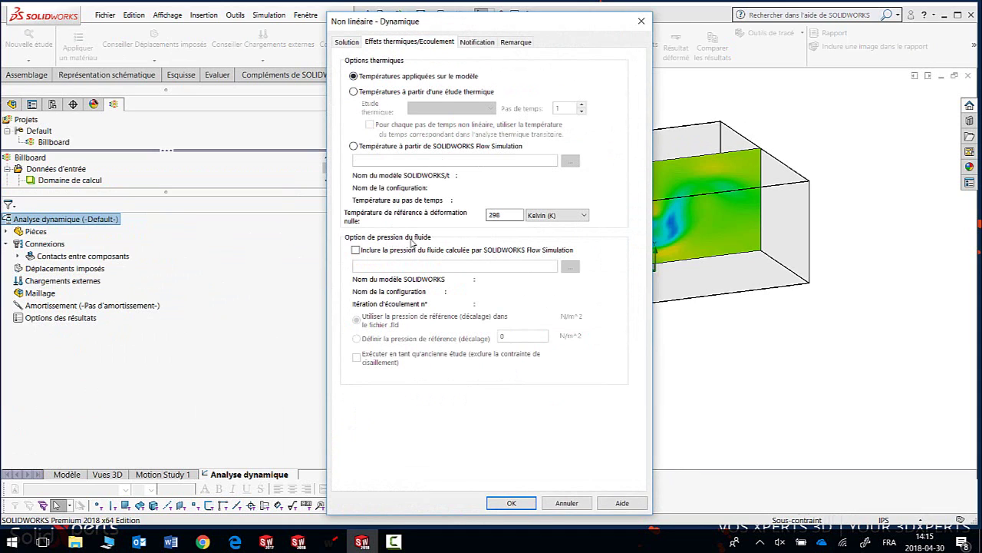
click(374, 254)
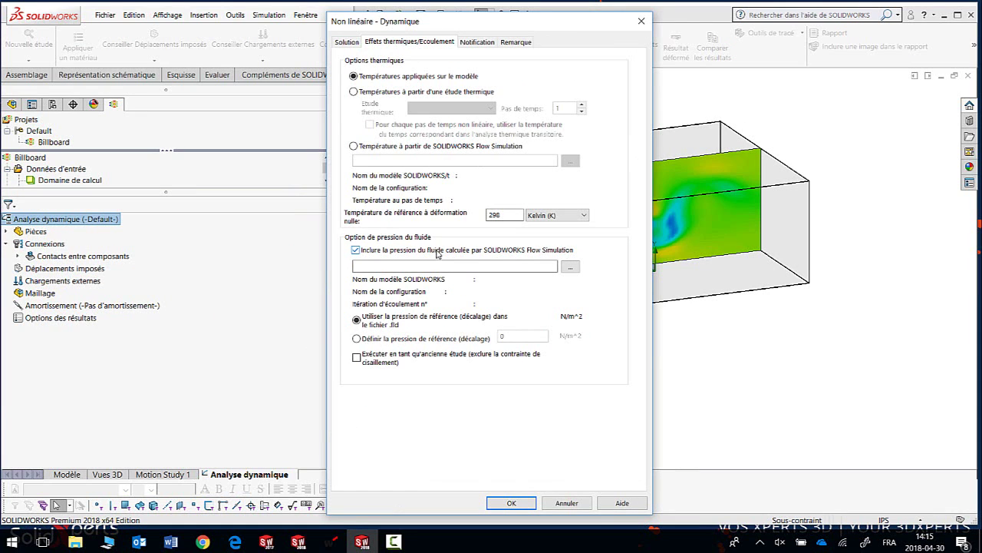
click(571, 271)
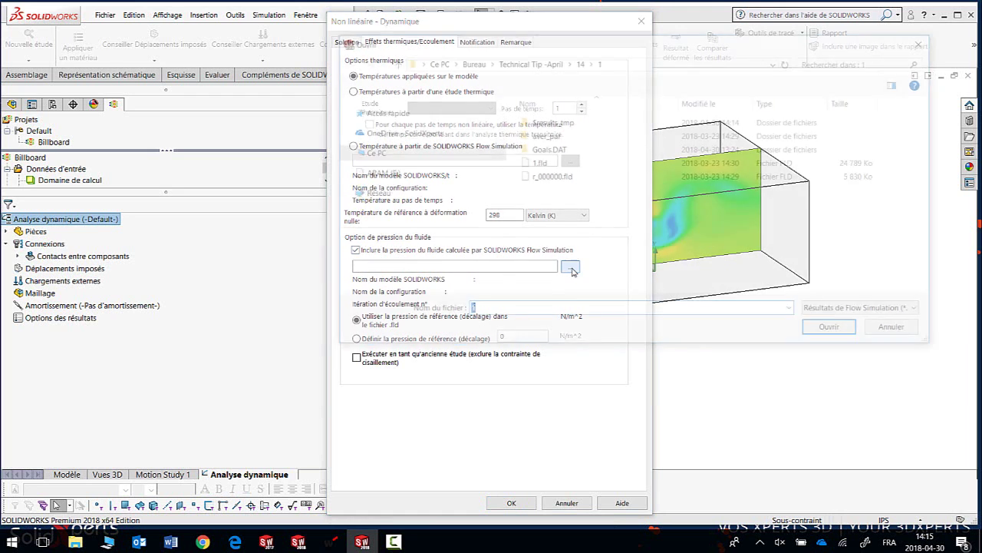
click(538, 166)
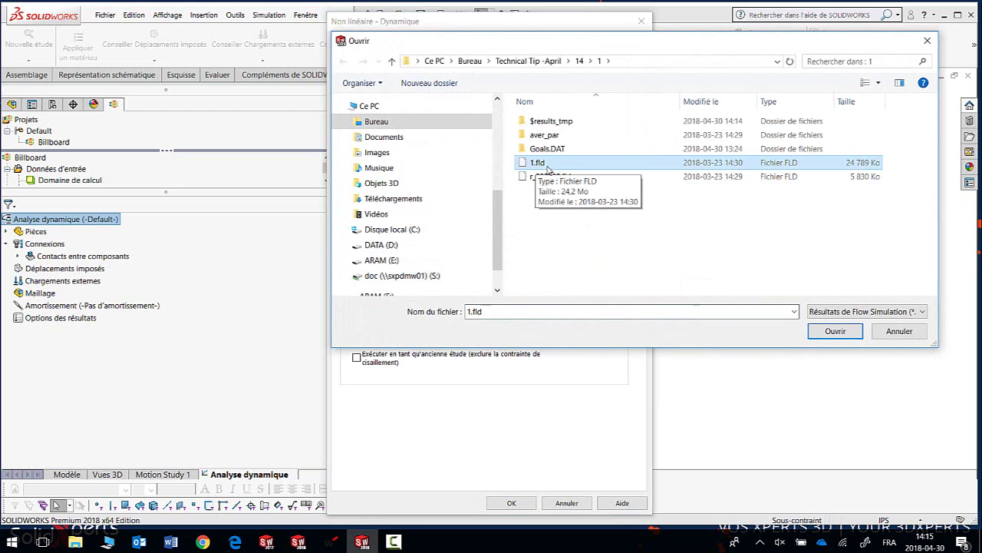
click(835, 331)
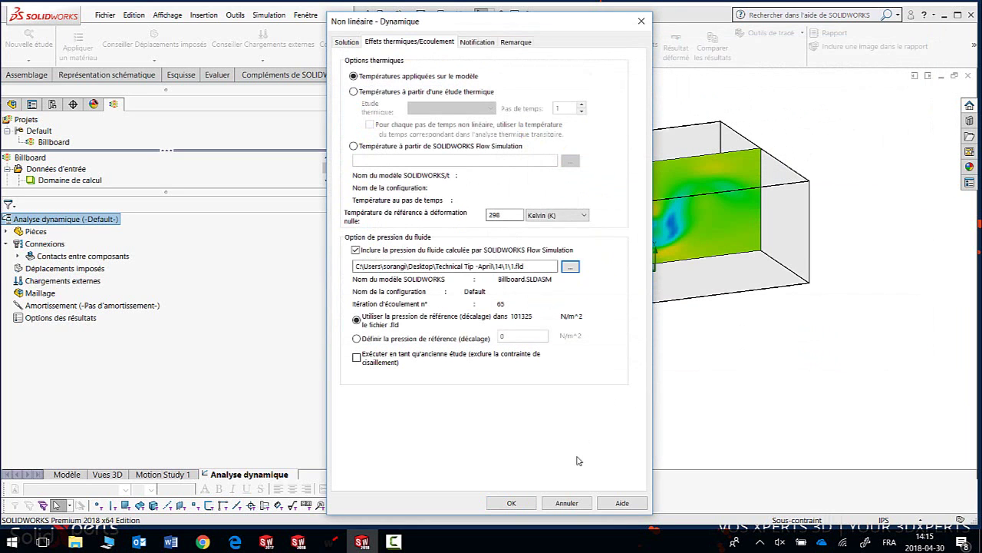
click(528, 505)
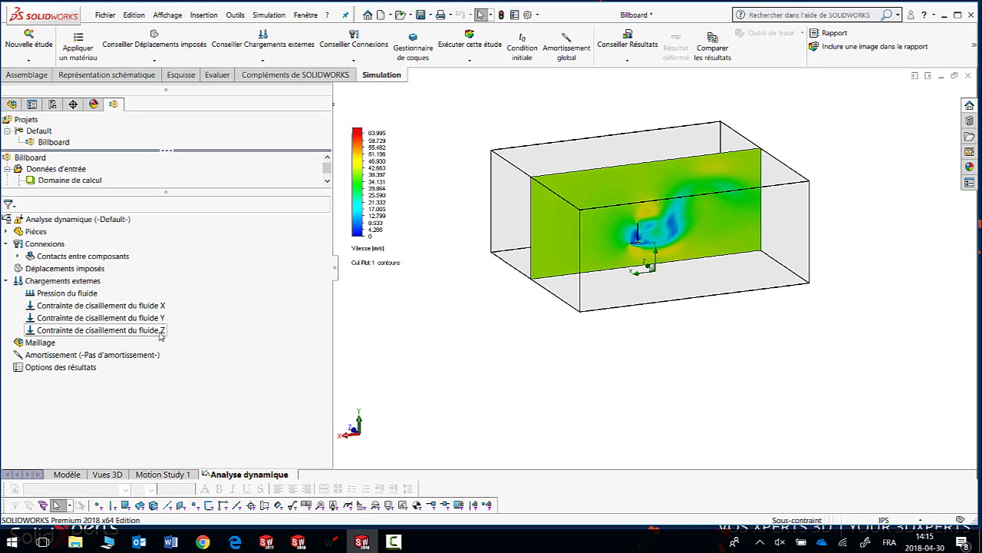
Apply Acier allié (alloy steel) to all parts of the study
right_click(35, 233)
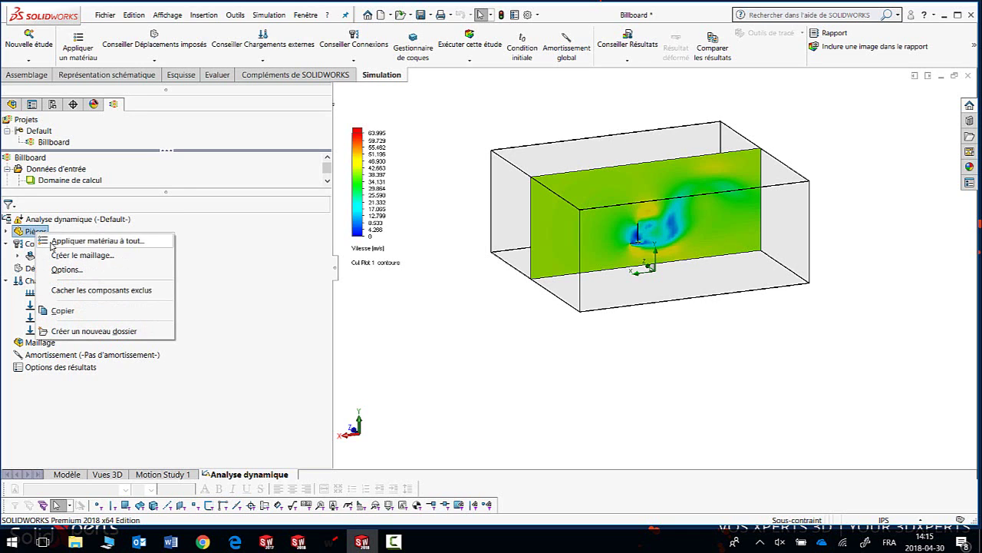
key(Escape)
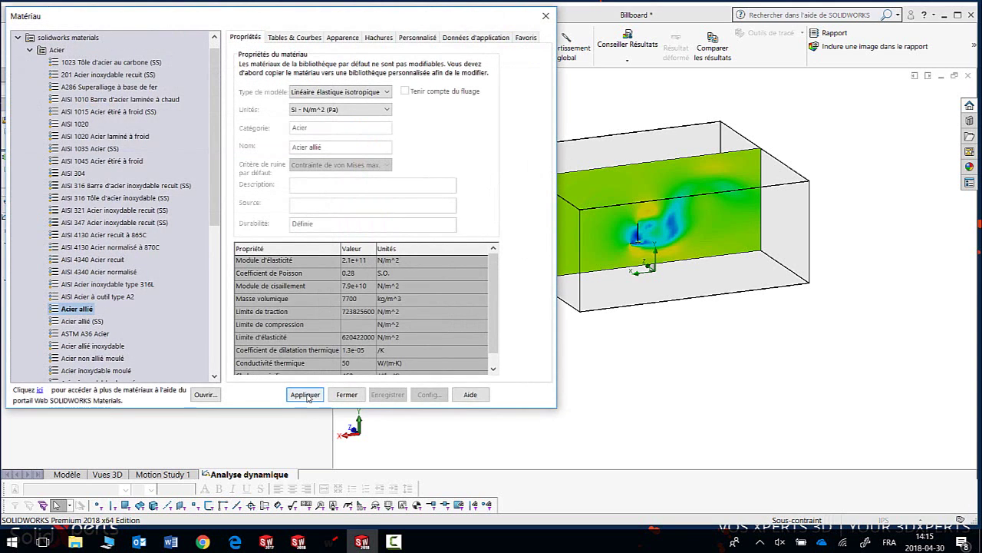
click(307, 395)
click(347, 395)
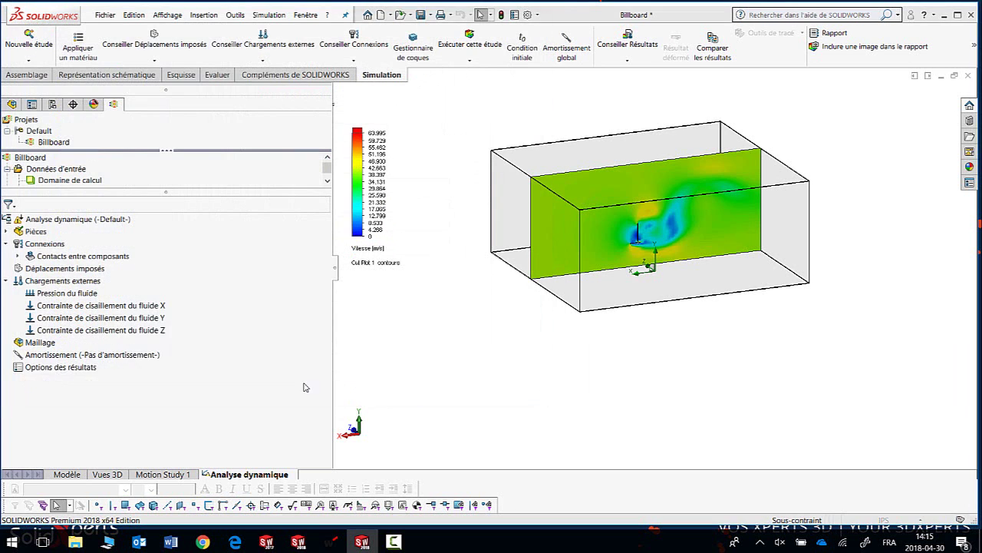
Fix the bottom face of the billboard's pole as the Fixe-1 fixed-geometry restraint
right_click(54, 270)
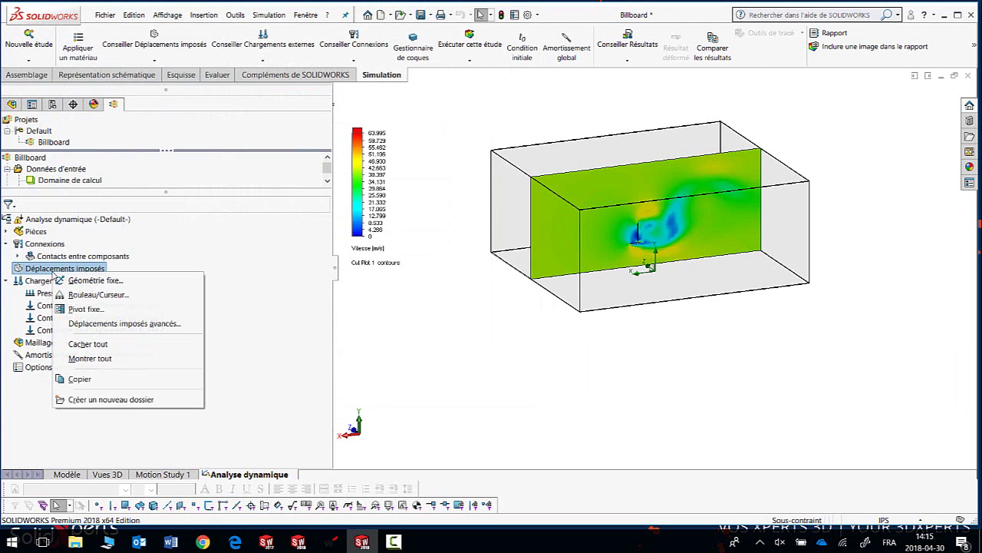
click(90, 281)
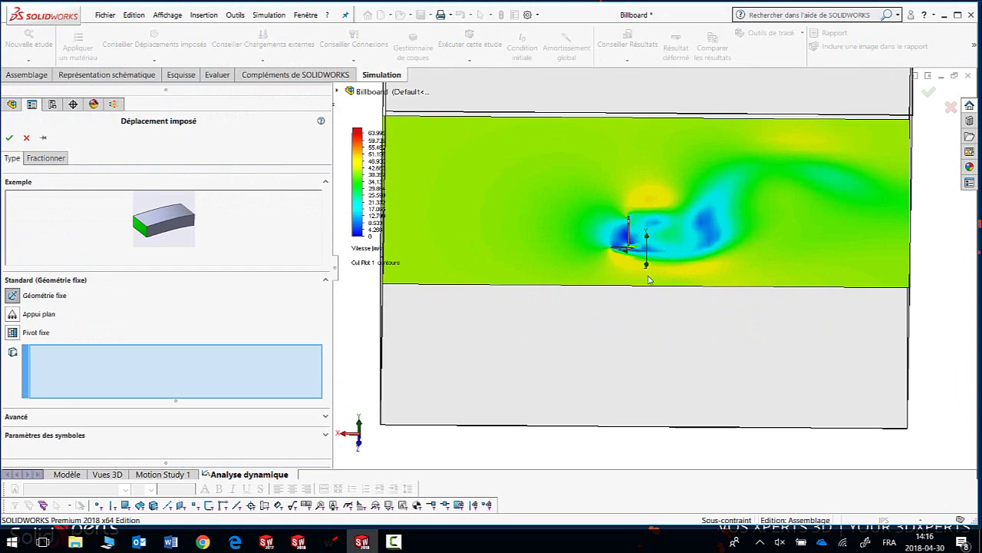
mouse_move(648, 280)
middle_down()
mouse_move(611, 257)
mouse_move(561, 274)
mouse_move(565, 281)
mouse_move(590, 251)
mouse_move(628, 253)
middle_up()
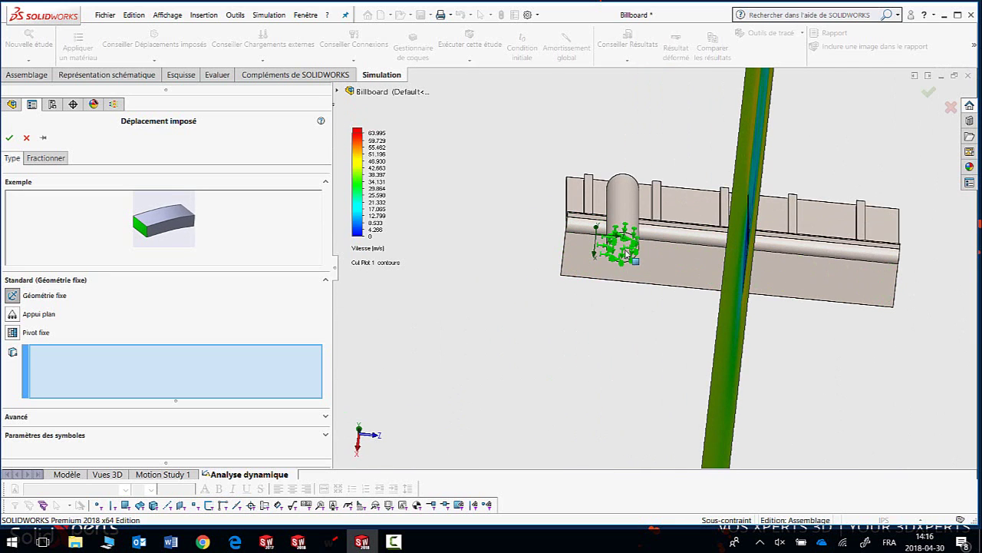
click(628, 253)
click(10, 137)
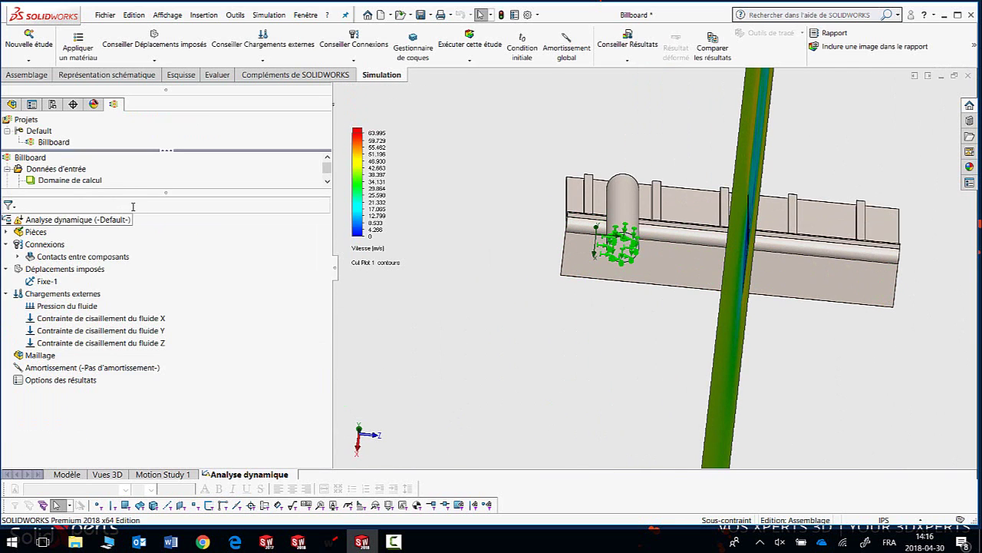
drag(134, 192, 144, 326)
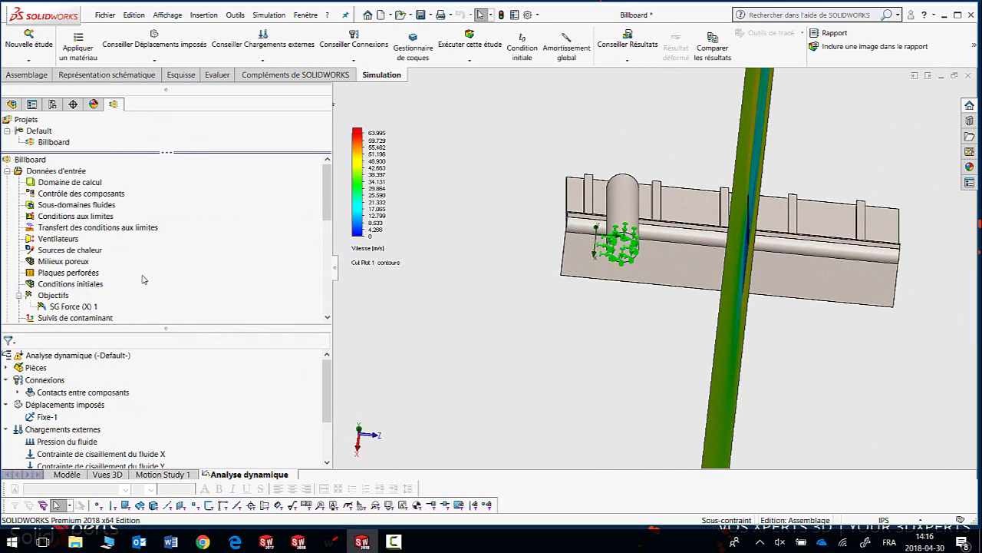
Hide Cut Plot 1 and zoom to show the billboard inside its whole computational domain
scroll(142, 279, down, 4)
scroll(142, 277, down, 2)
scroll(140, 277, down, 1)
scroll(139, 276, up, 1)
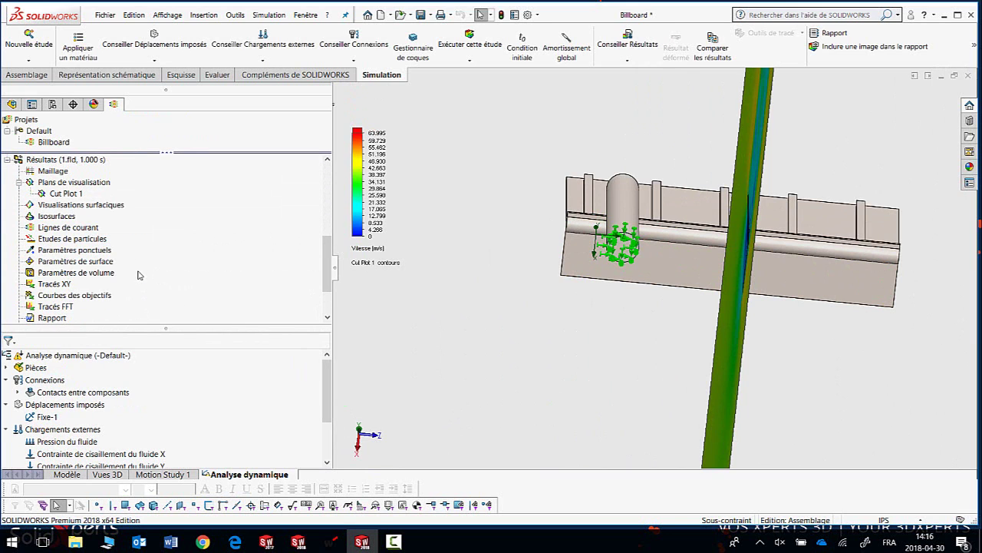
right_click(69, 198)
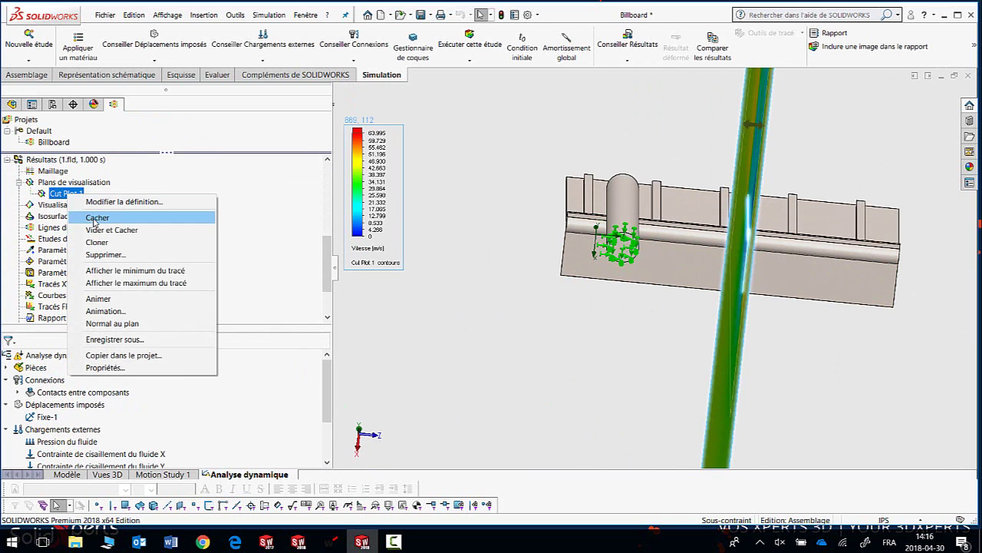
click(97, 214)
scroll(433, 331, up, 2)
key(ctrl+7)
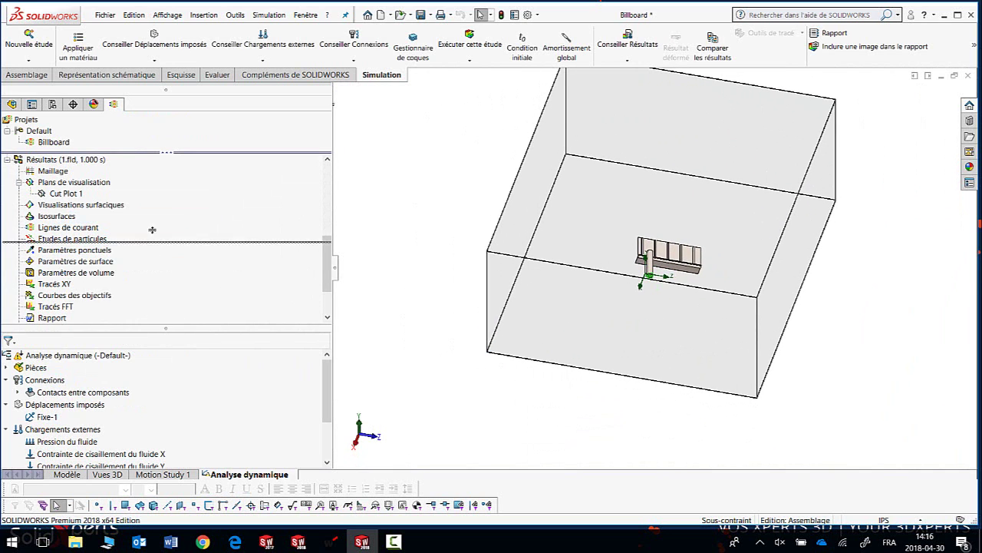
drag(166, 328, 166, 195)
Mesh the billboard with a curvature-based solid mesh using custom mesh parameters, then inspect it
right_click(37, 356)
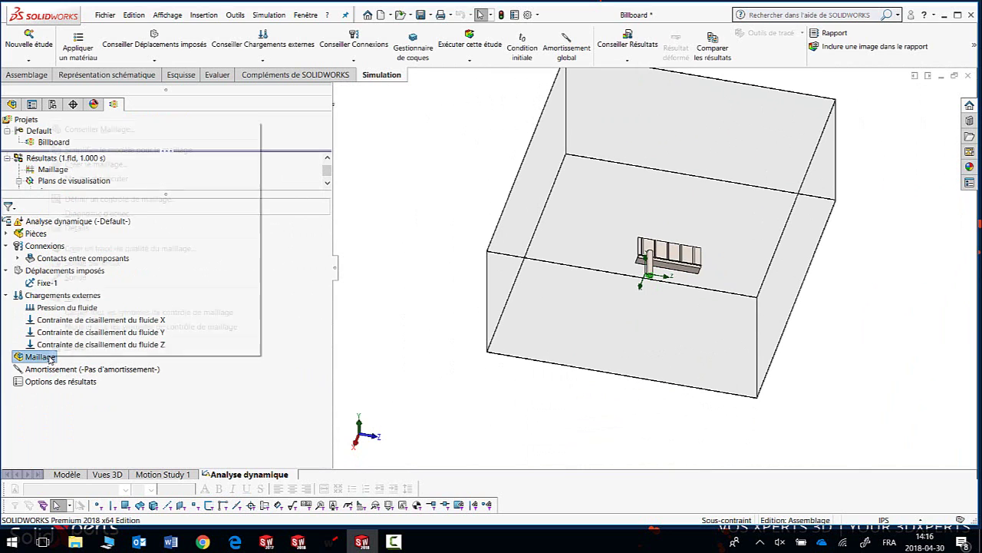
click(93, 165)
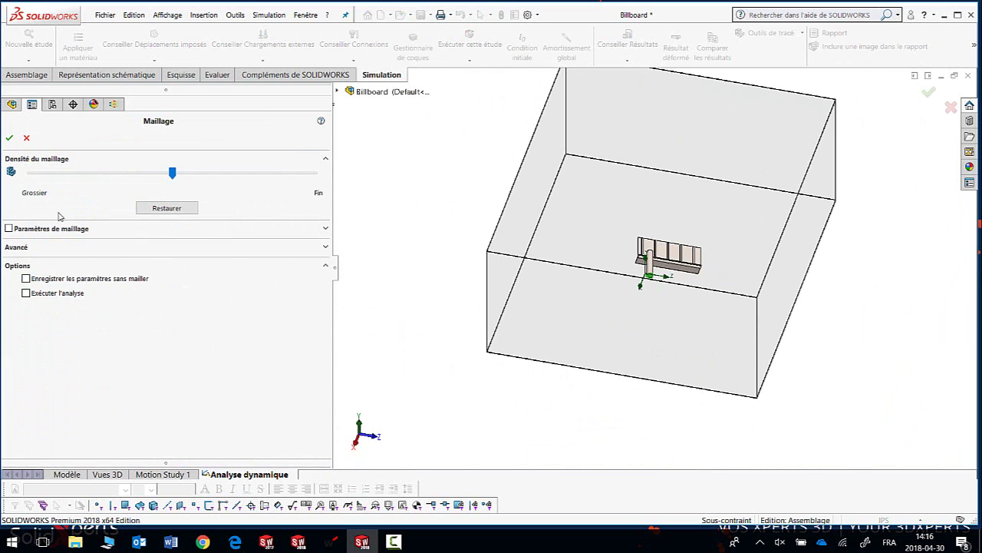
click(31, 230)
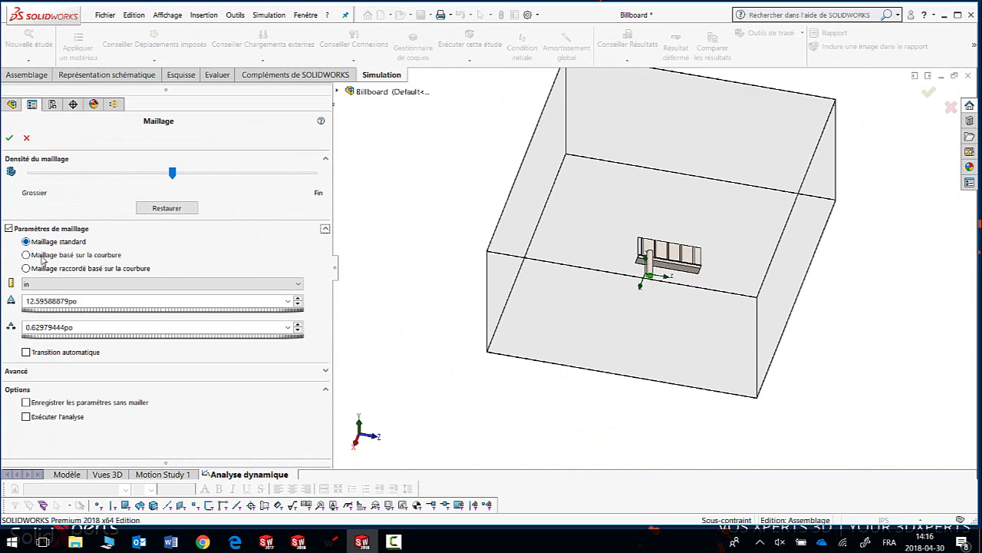
click(9, 139)
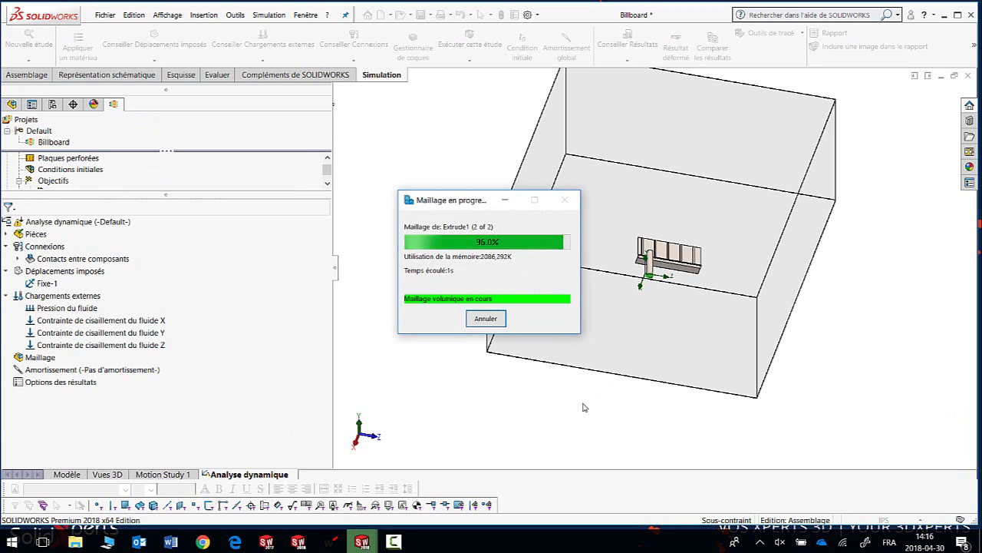
middle_drag(578, 346, 643, 396)
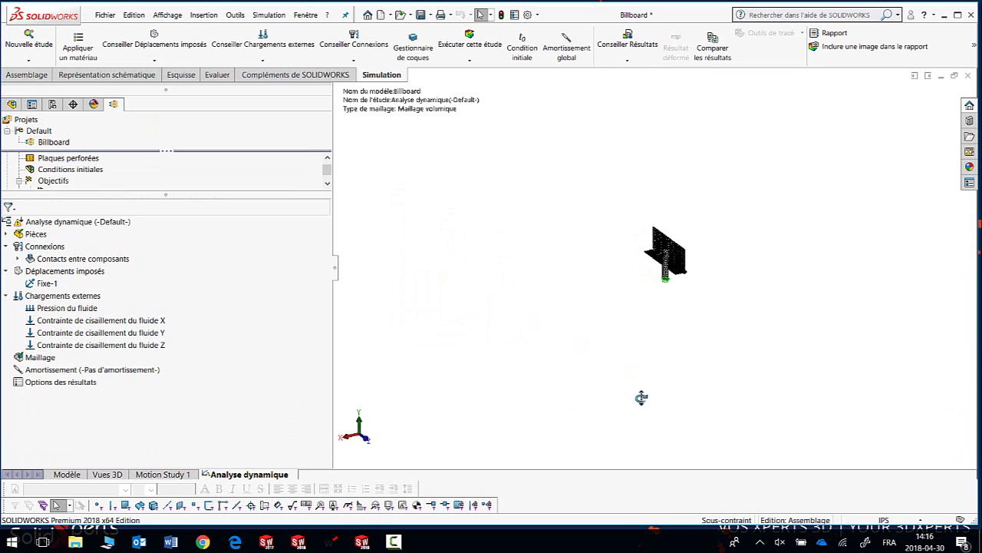
scroll(680, 404, up, 5)
middle_drag(601, 364, 596, 420)
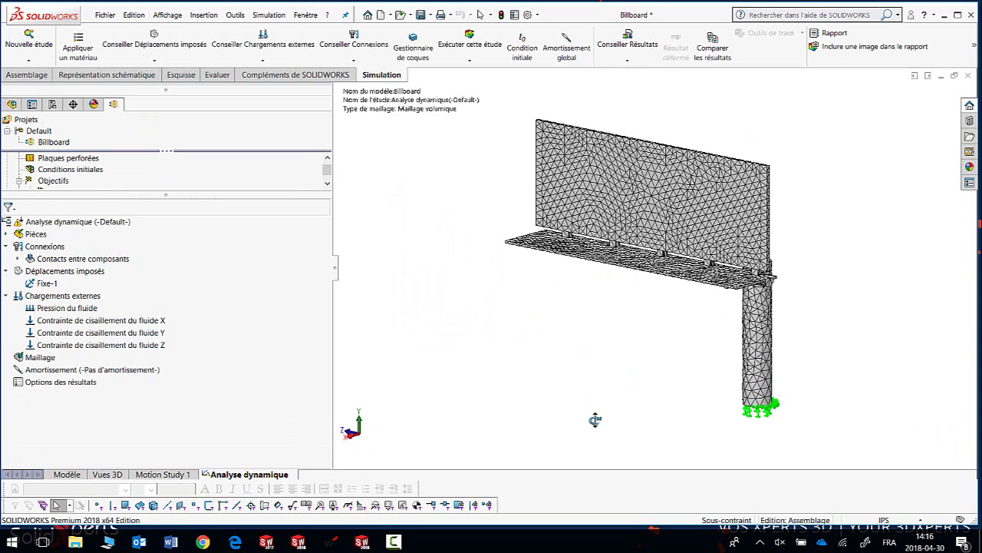
right_click(59, 222)
Run the Analyse dynamique study, accept the intermediate-results warning, and monitor the updating von Mises plot
click(121, 249)
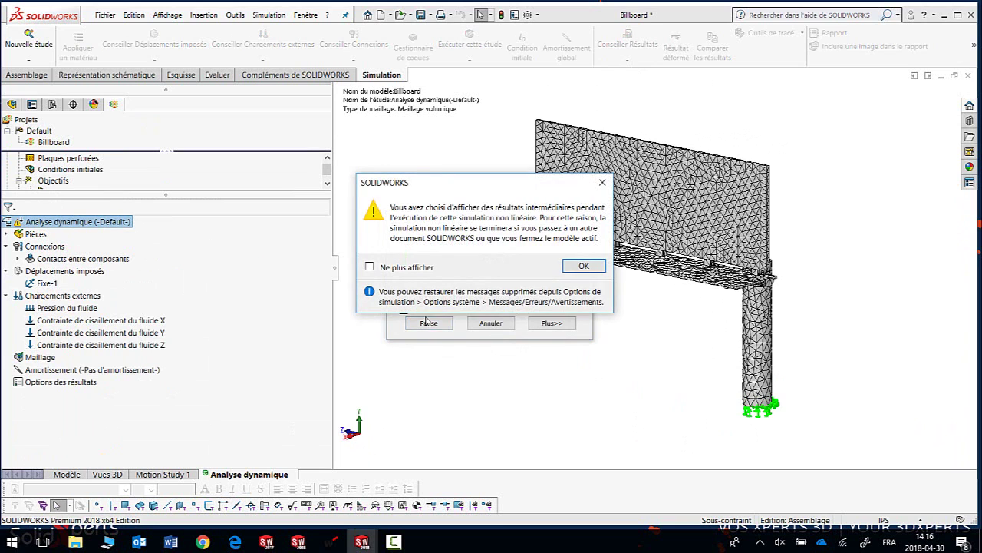
click(581, 266)
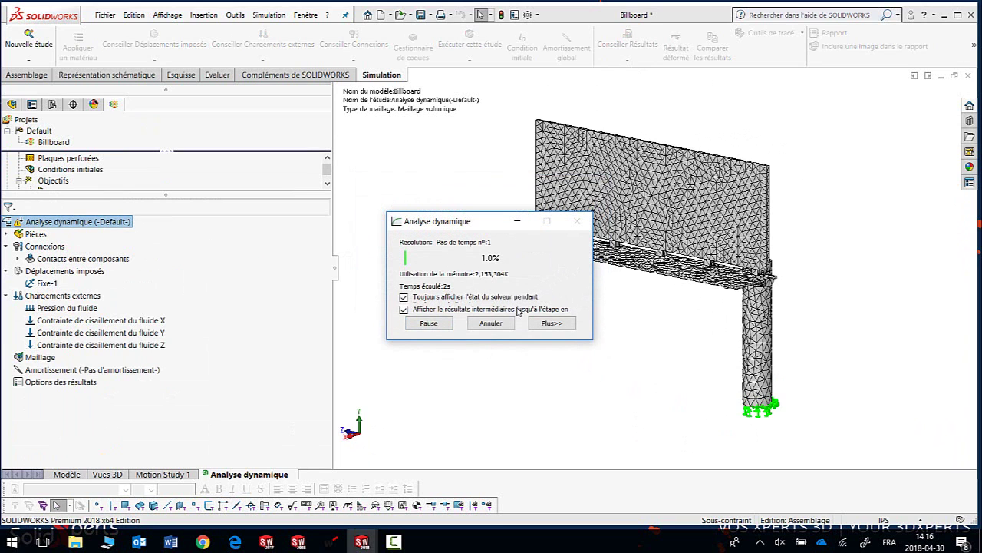
drag(437, 221, 350, 178)
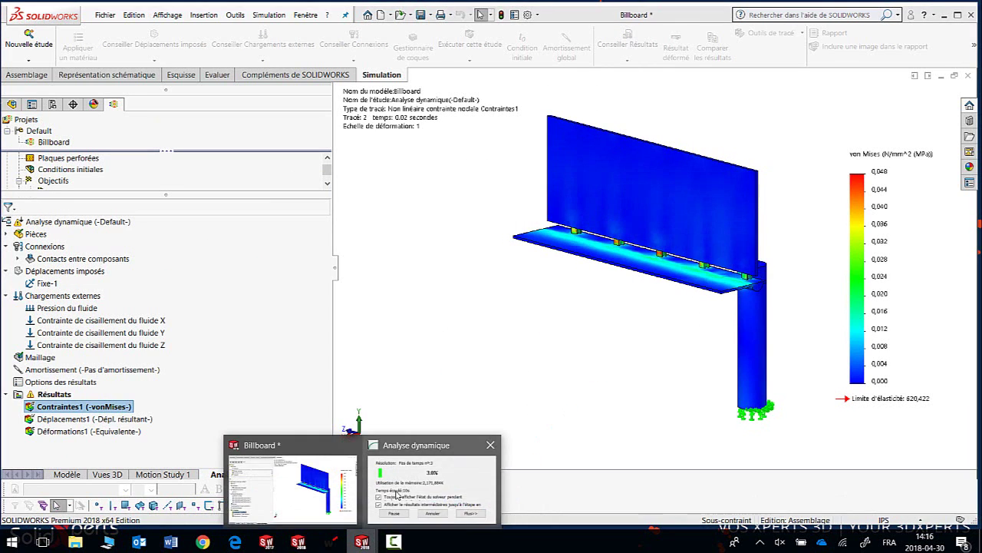
click(411, 444)
mouse_move(394, 542)
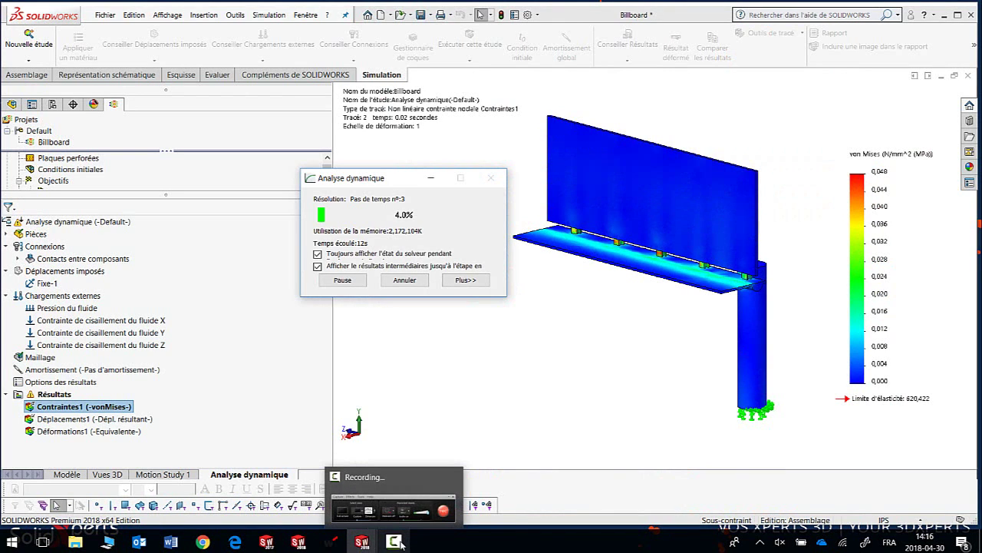